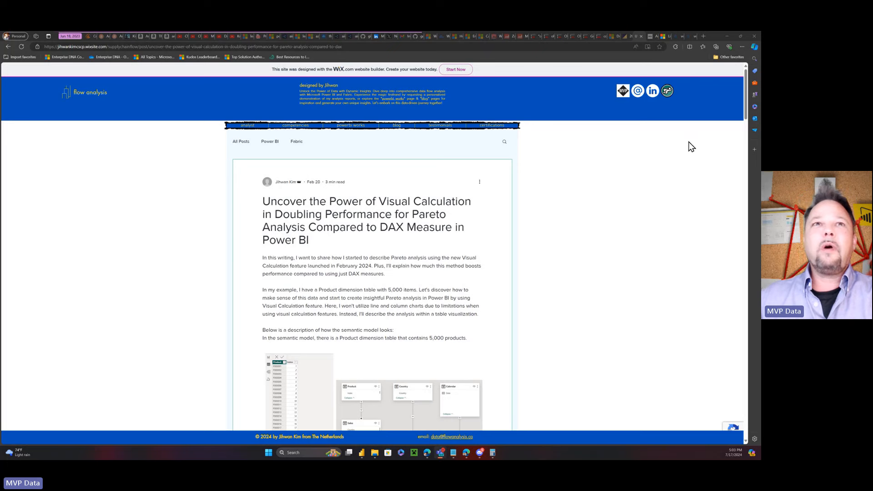
Step: Read through the blog post on Pareto analysis with visual calculations, from the semantic model to the performance comparison
scroll(746, 93, down, 5)
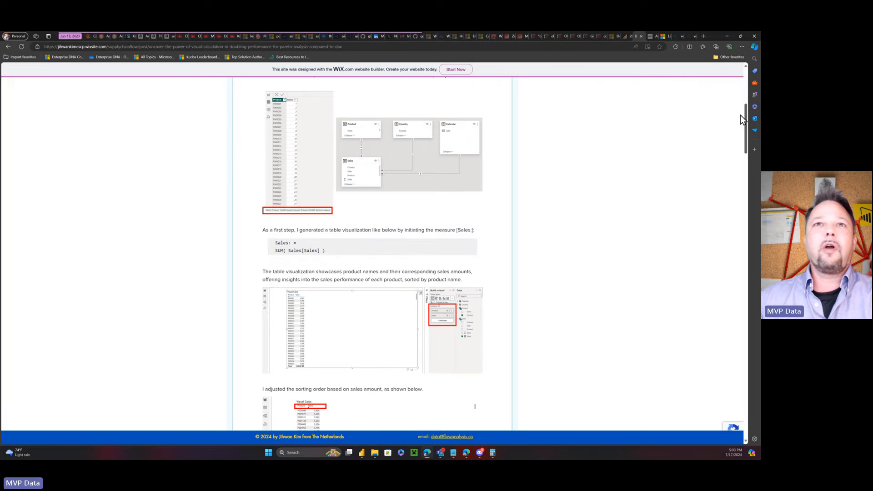
scroll(740, 116, down, 7)
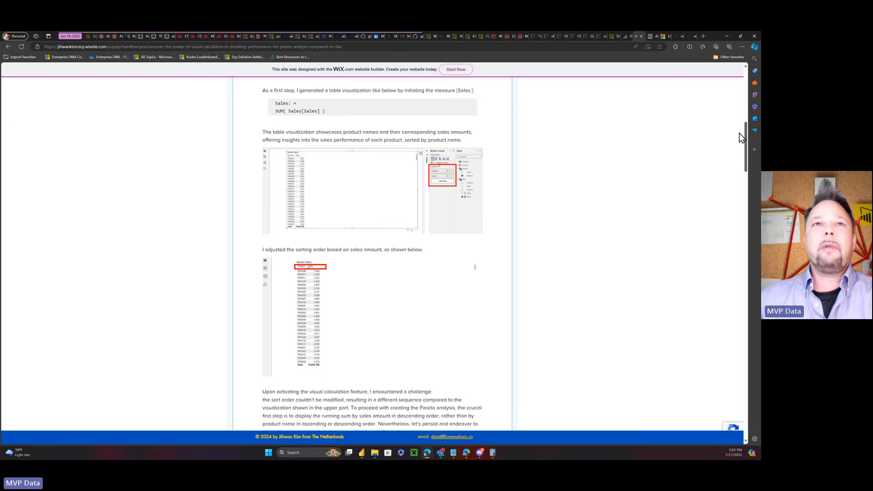
scroll(737, 161, down, 12)
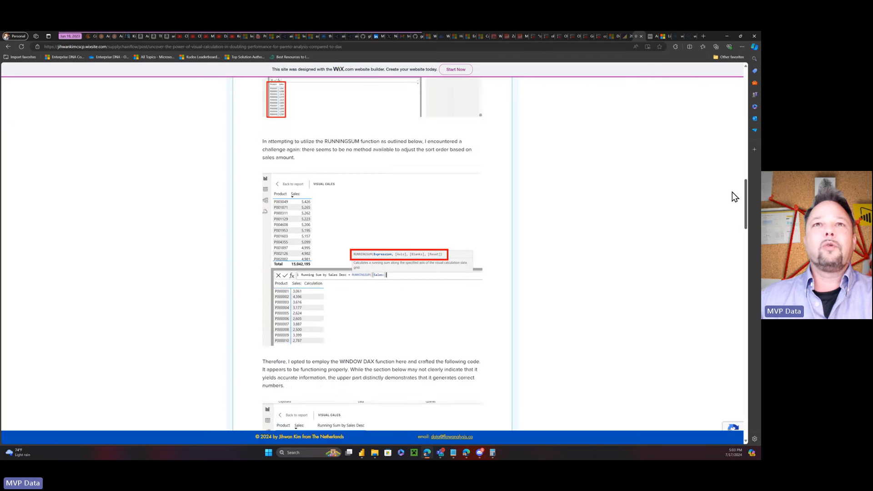
drag(729, 222, 726, 225)
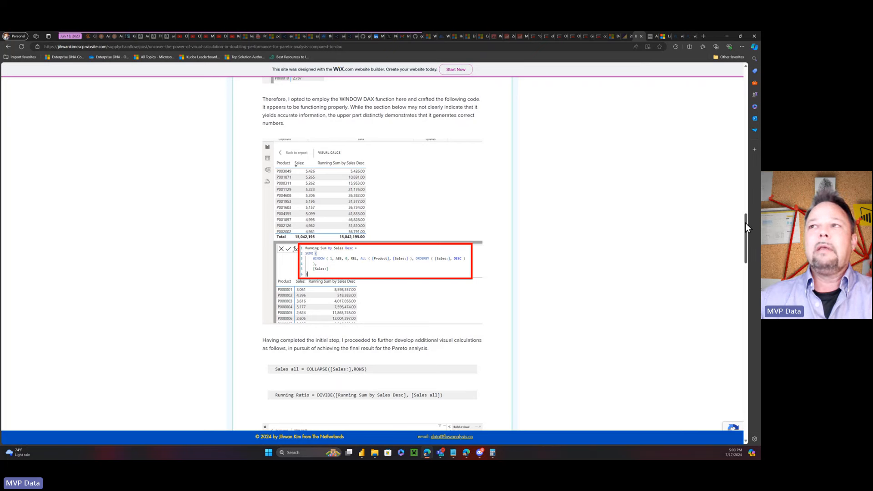
drag(746, 221, 737, 355)
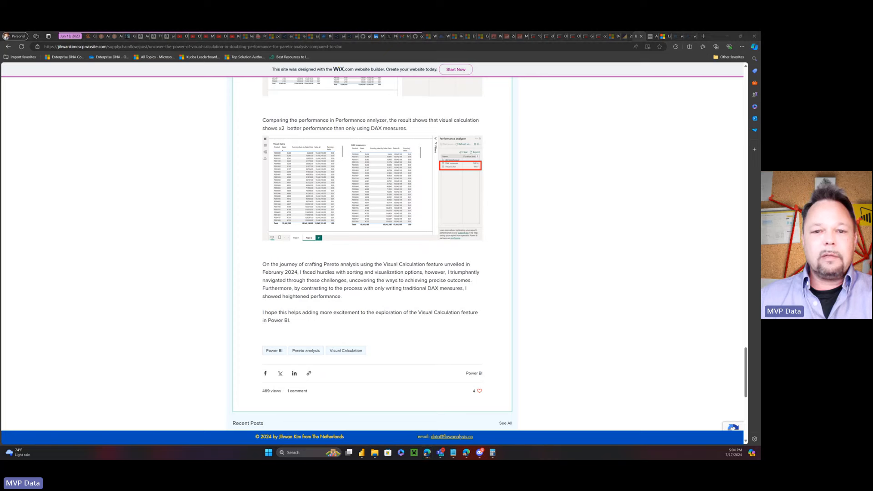
Step: Switch to Power BI Desktop and examine the Table query's M code in the Power Query Advanced Editor, then close the editor
key(alt+Tab)
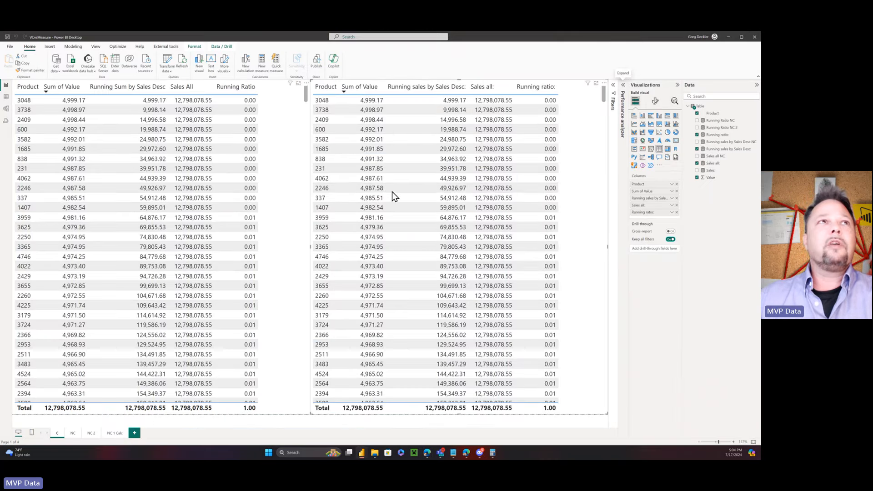
click(169, 68)
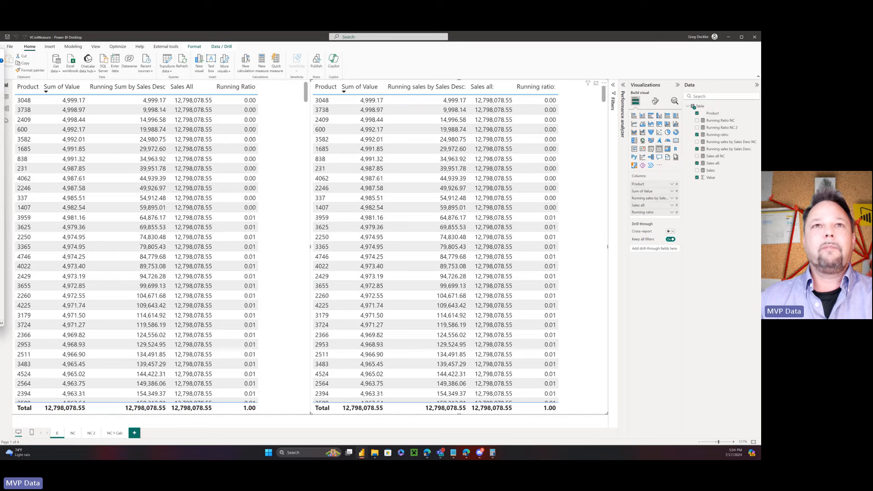
drag(252, 83, 369, 84)
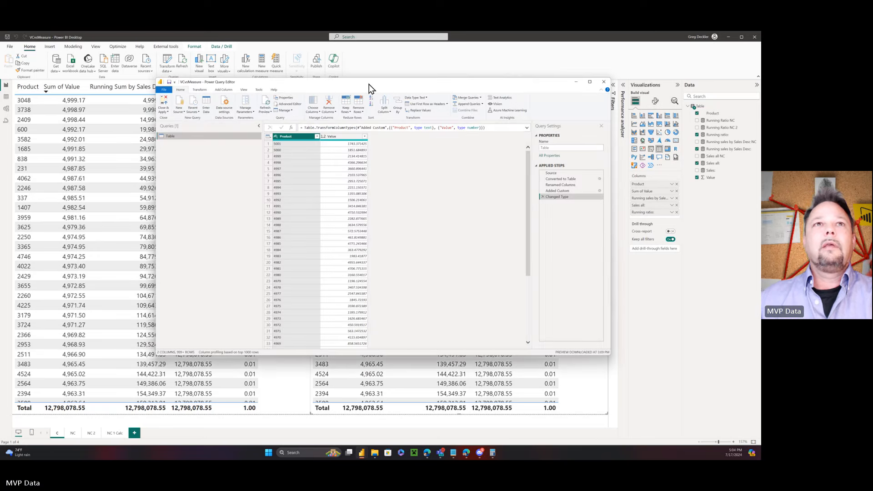
click(293, 106)
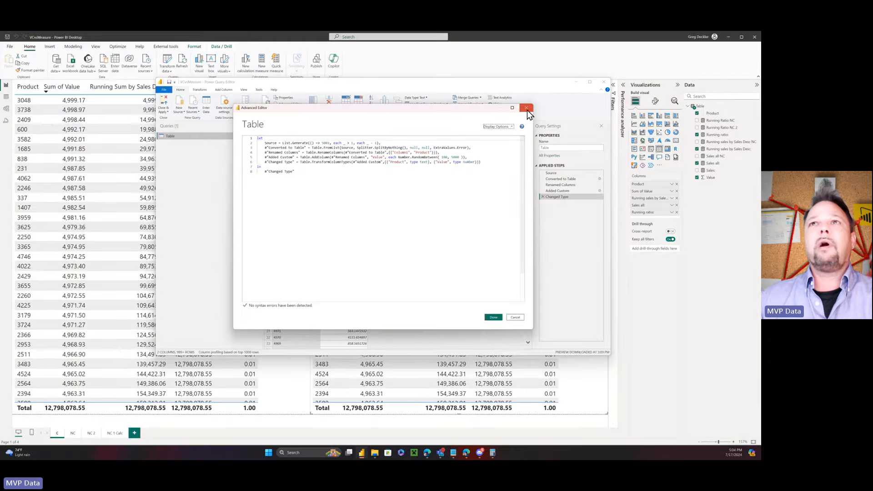
click(734, 65)
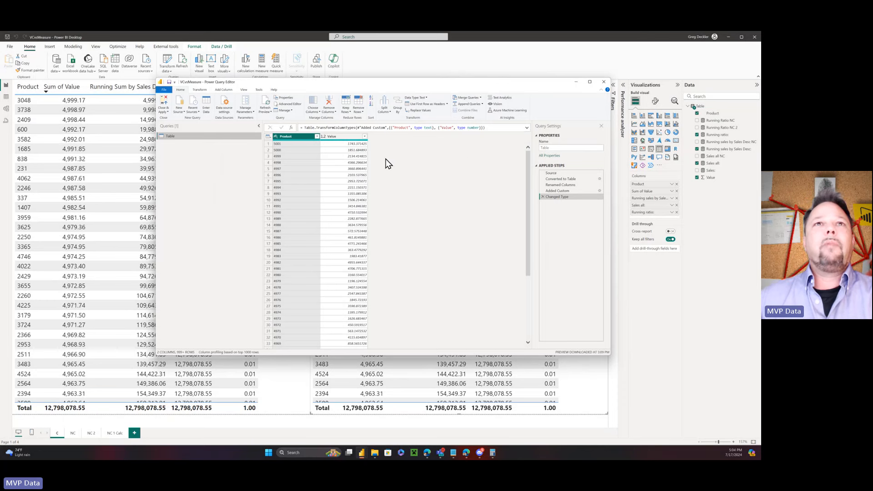
click(602, 82)
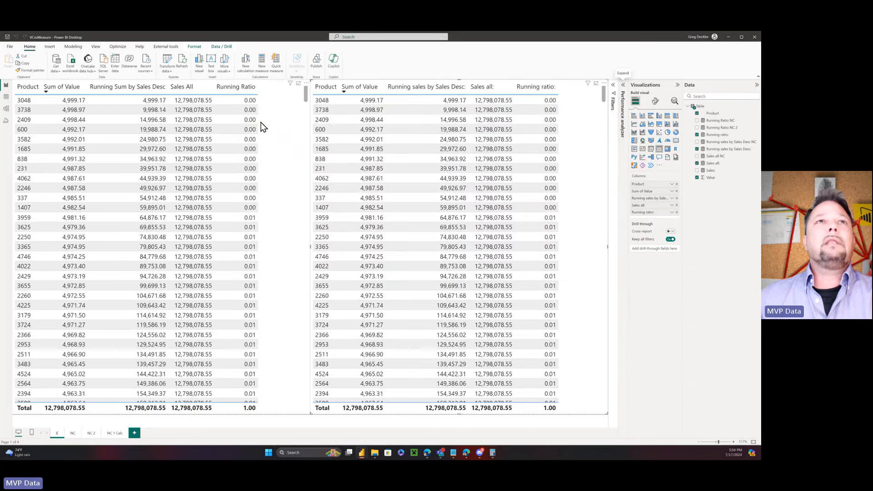
Step: Review the formulas of the visual calculations Running Sum by Sales Desc, Sales All and Running Ratio, then return to the report
click(306, 95)
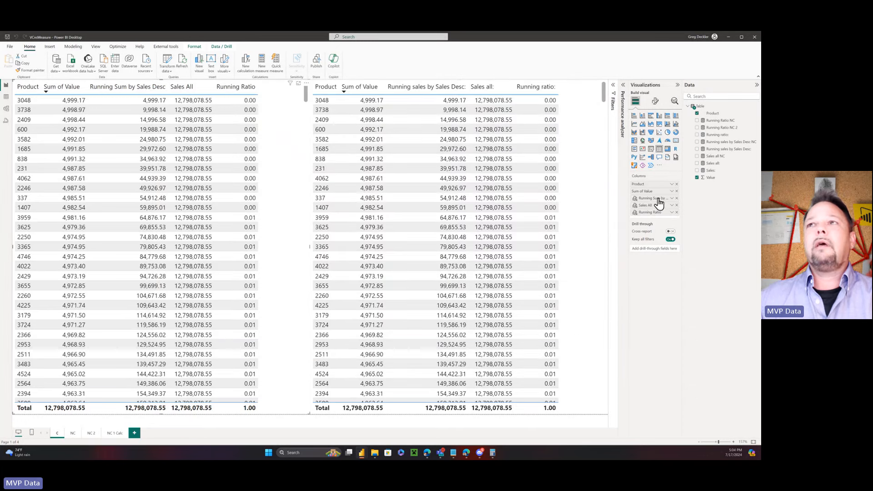
click(671, 198)
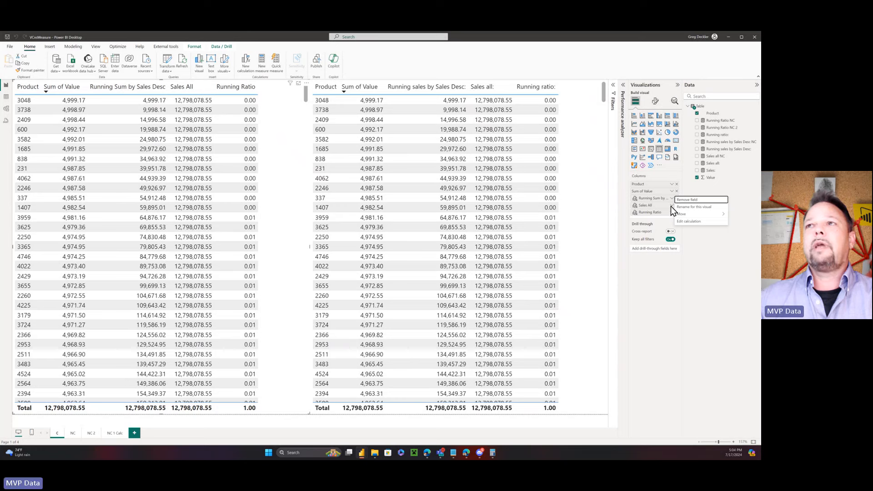
click(689, 222)
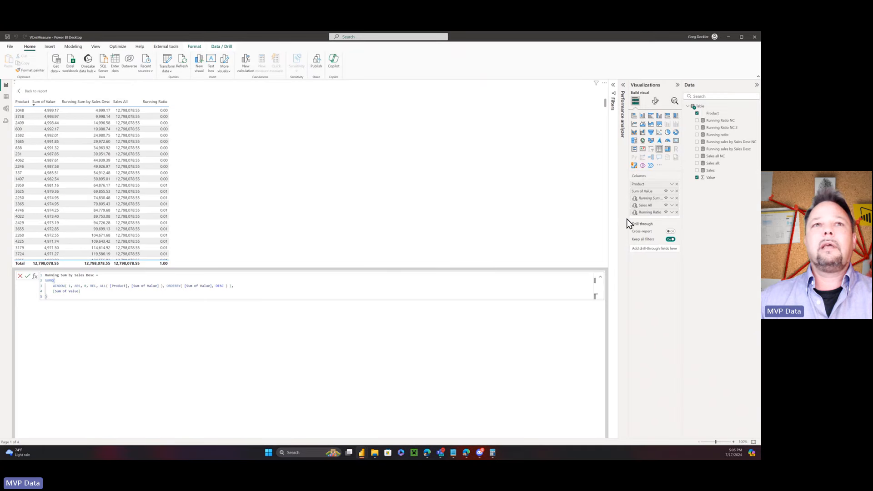
click(648, 206)
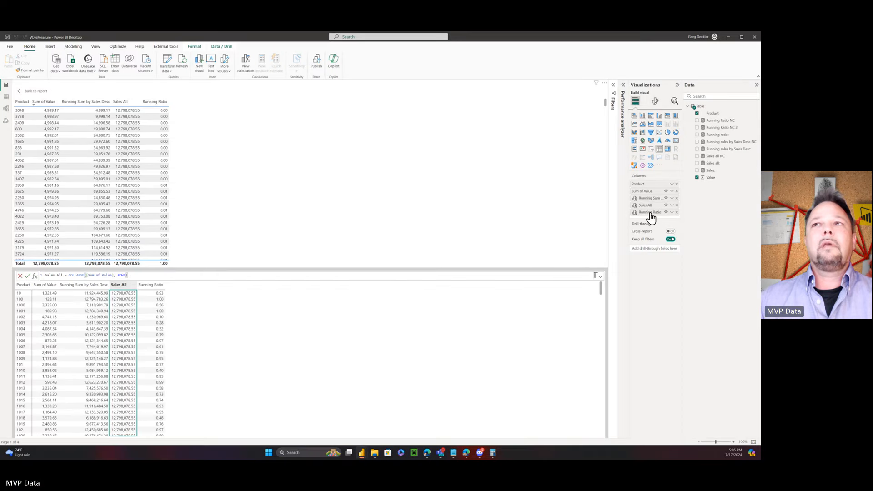
click(649, 212)
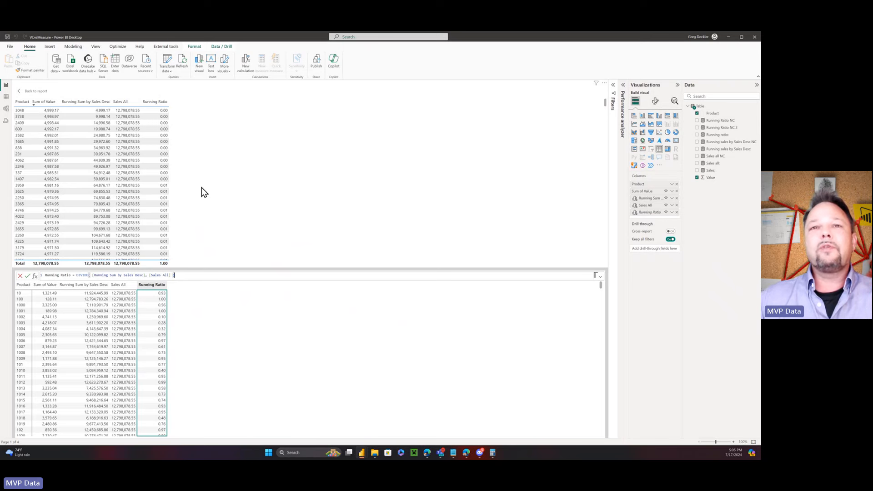
click(37, 94)
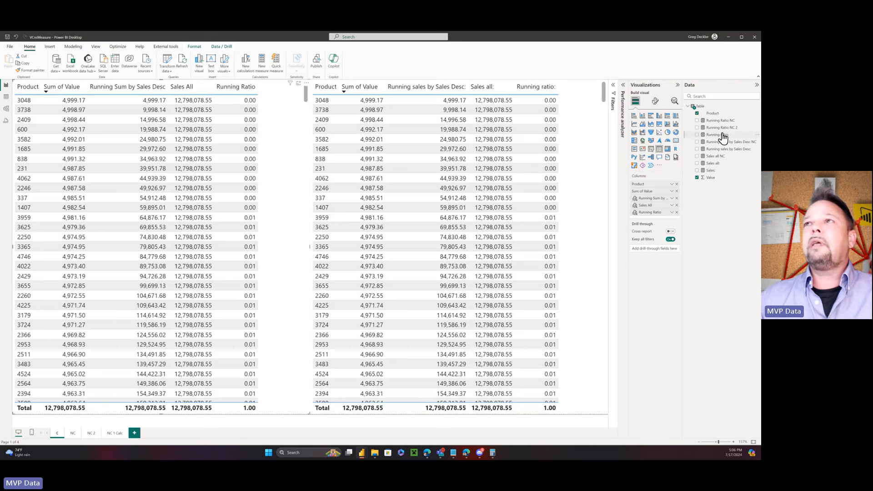
Step: Review the DAX formulas of the measures Sales, Sales all, Running ratio and Running sales by Sales Desc
click(711, 170)
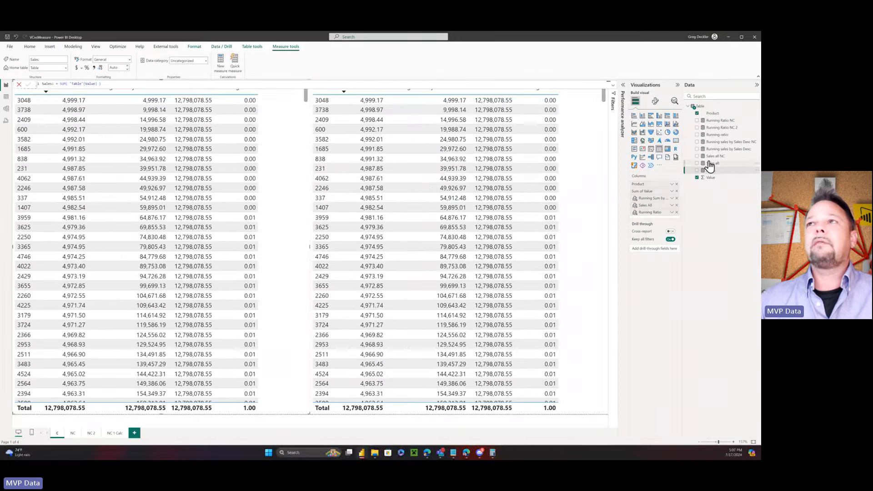
click(712, 164)
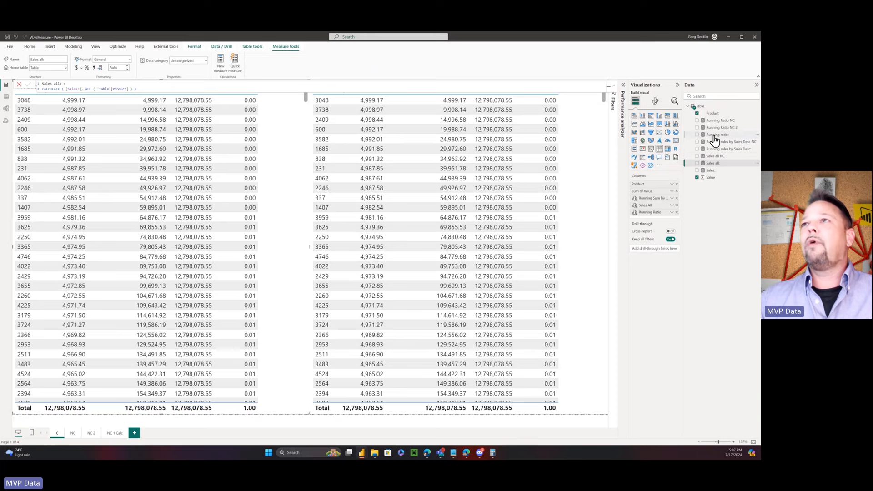
click(714, 136)
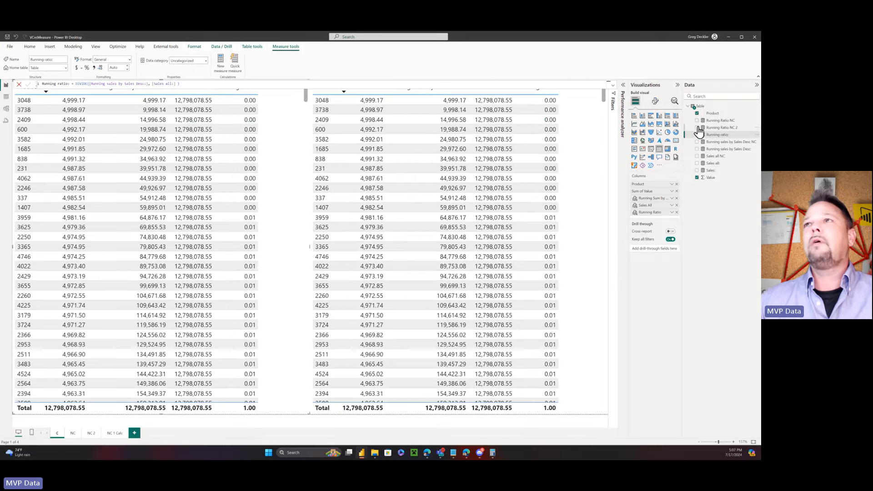
click(722, 150)
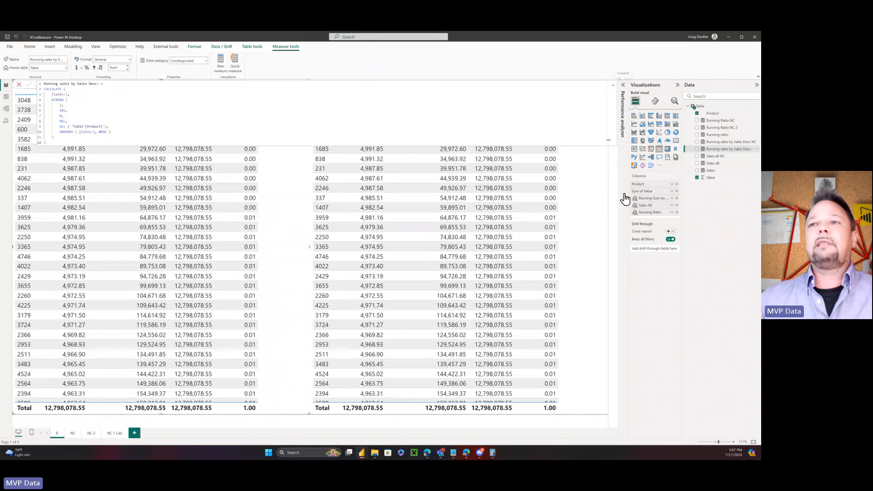
click(613, 85)
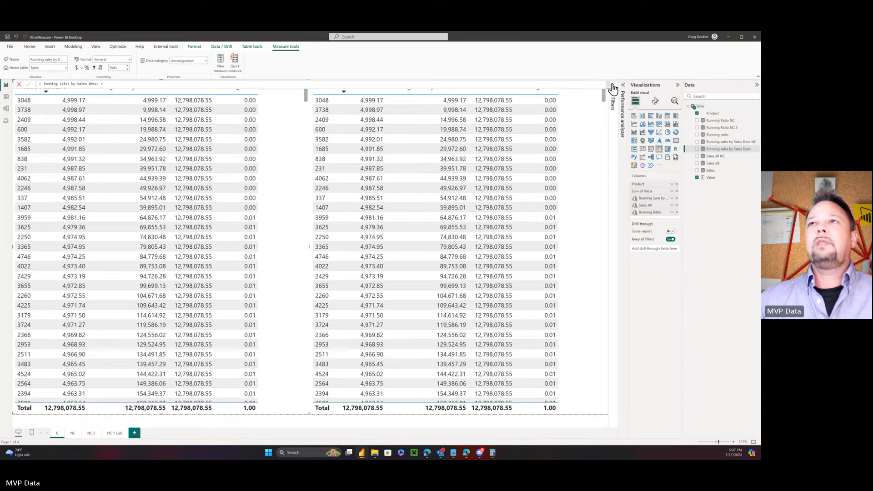
Step: Measure the load times of page C's visuals with a cleared Performance analyzer recording, refreshing the visuals twice
click(623, 89)
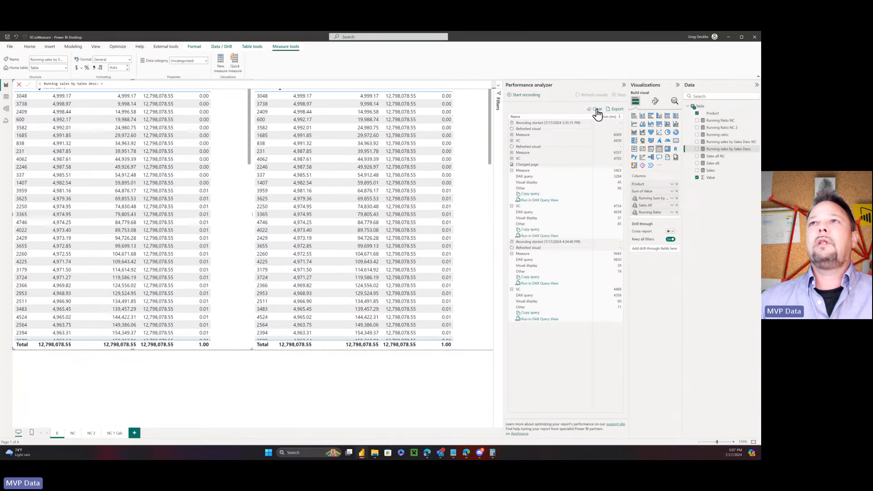
click(596, 110)
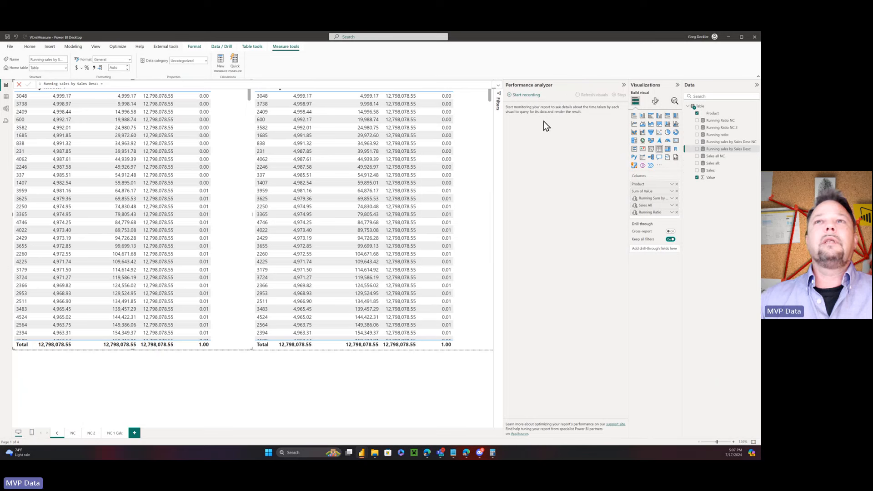
click(526, 95)
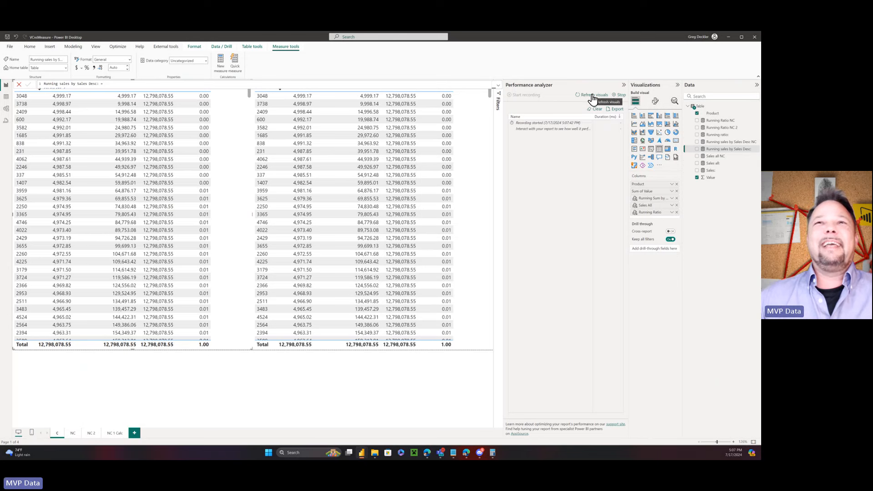
click(592, 96)
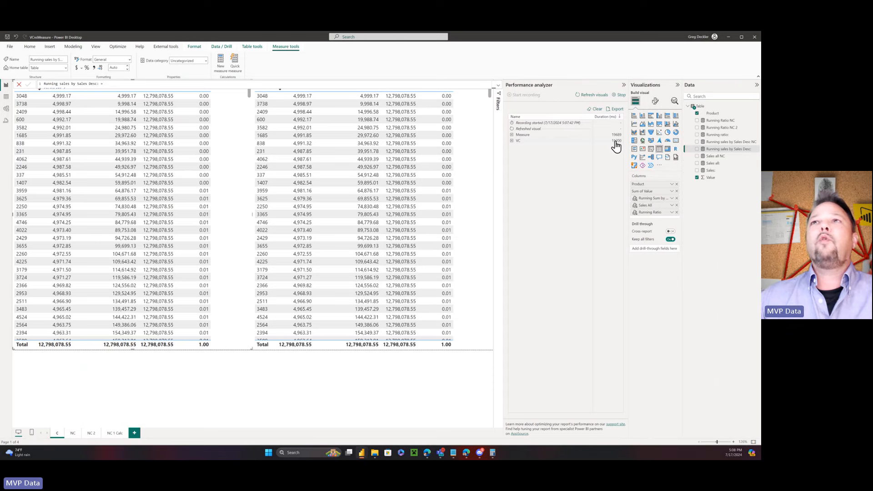
click(593, 97)
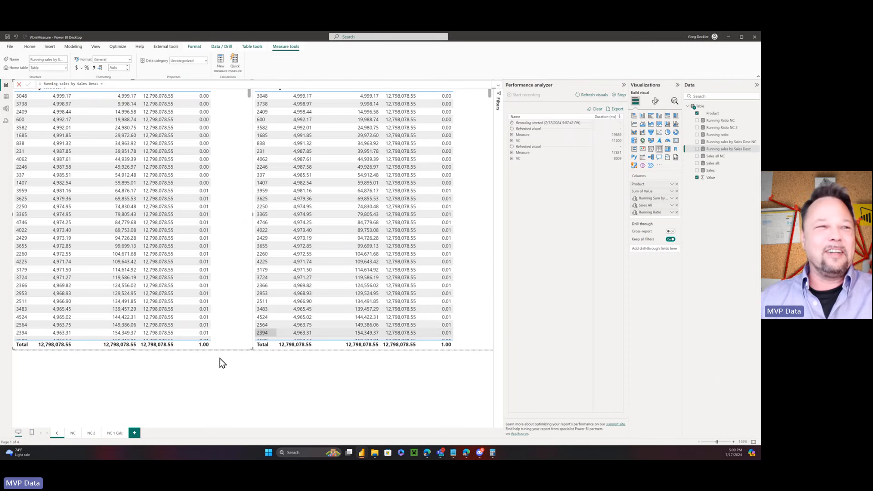
Step: Go to the NC report page, clear the Performance analyzer results and stop the recording
click(73, 433)
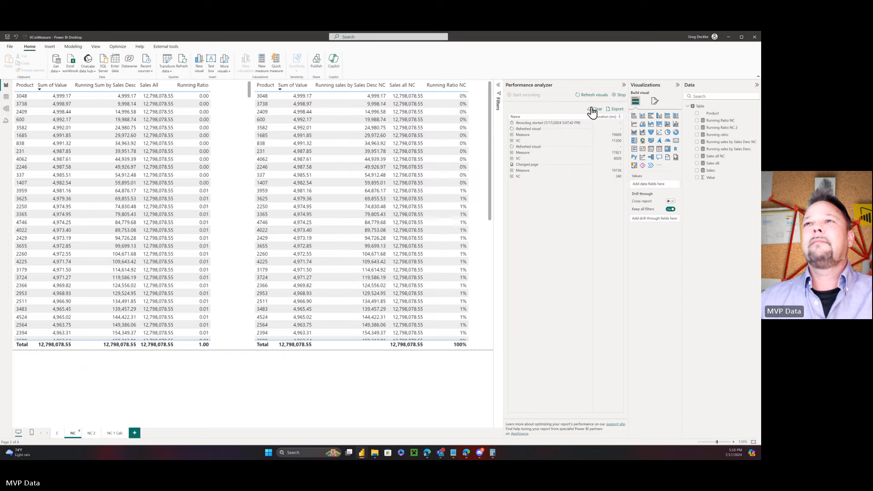
click(596, 110)
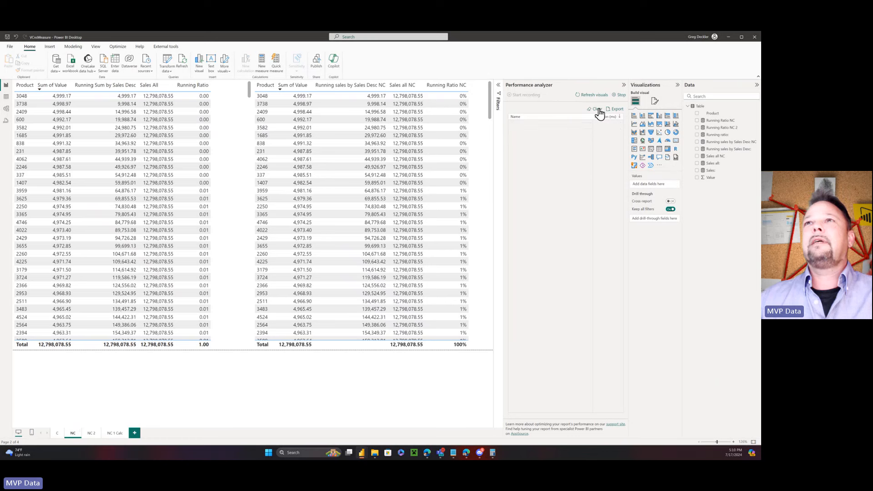
click(619, 95)
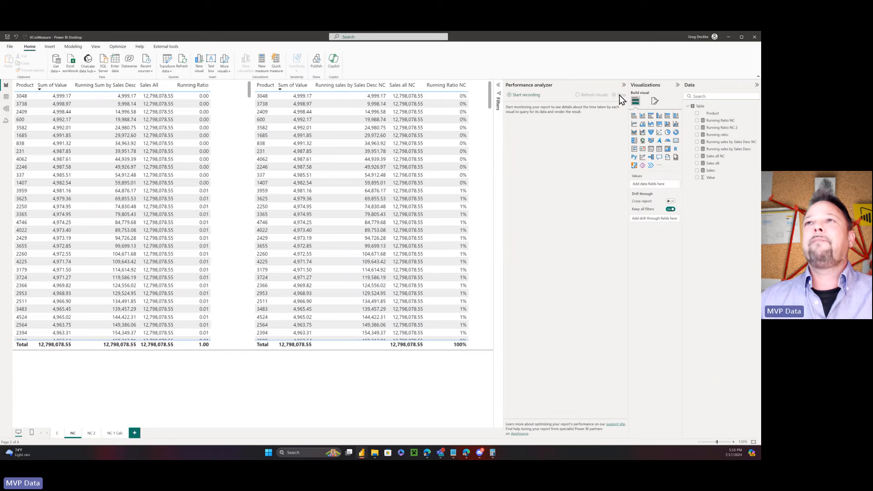
Step: Review the full DAX formulas of the measures Sales all NC, Running Ratio NC and Running sales by Sales Desc NC
click(707, 157)
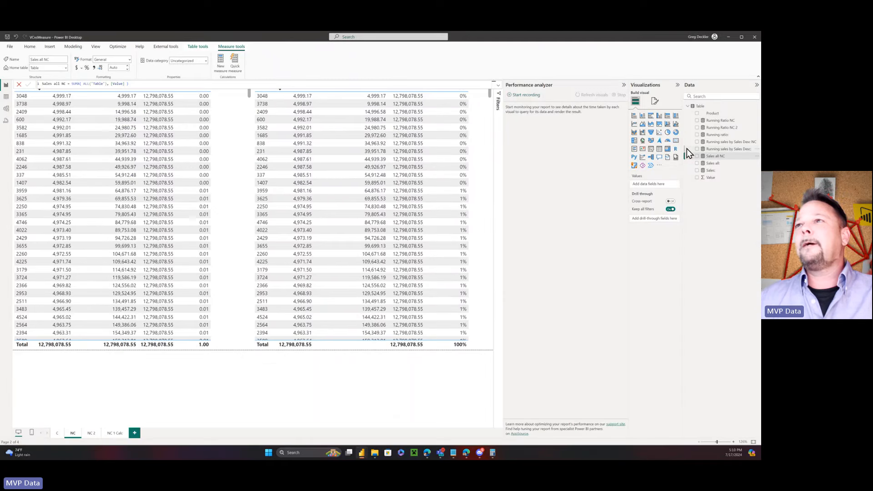
click(718, 121)
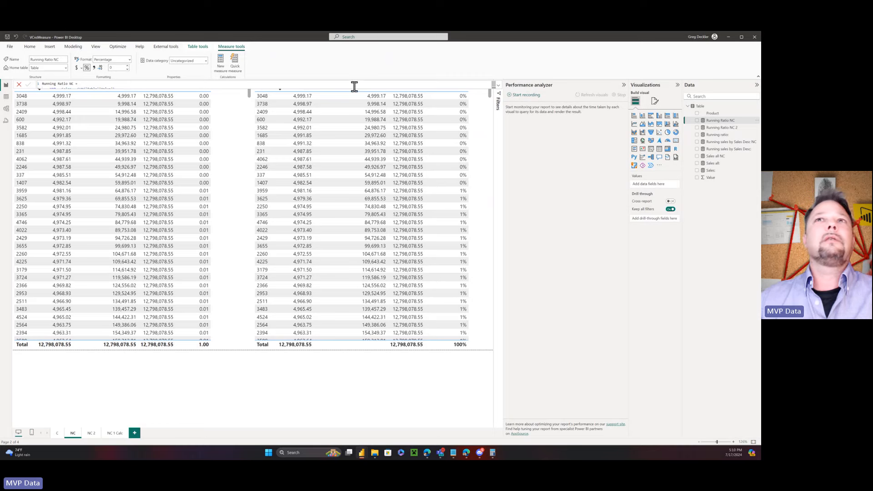
click(498, 85)
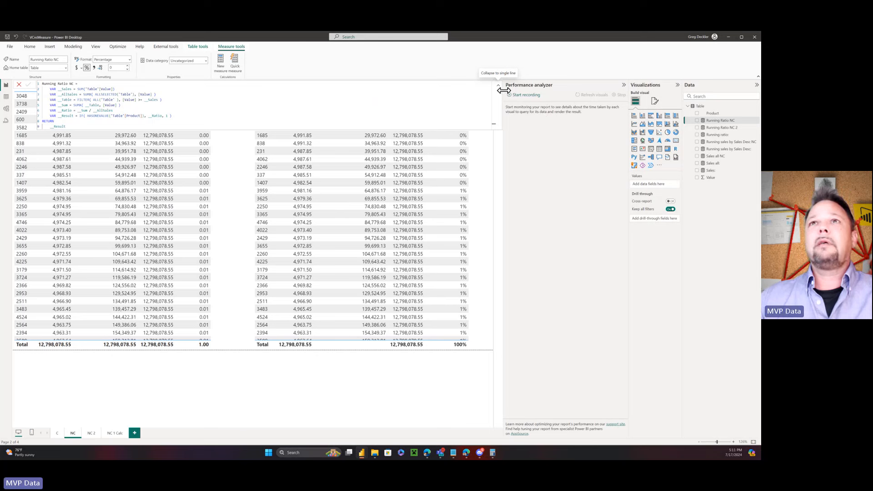
click(722, 143)
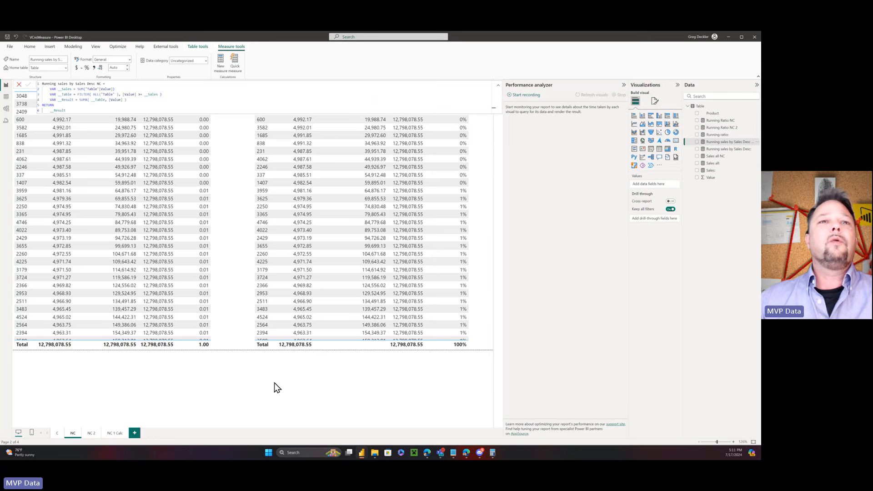
click(282, 370)
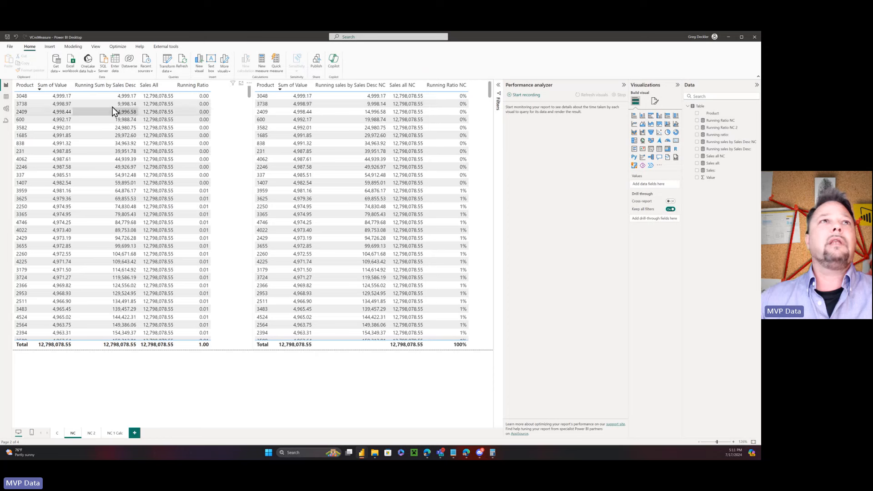
Step: Display the formula of Running sales by Sales Desc NC and record the NC page's load times in Performance analyzer, refreshing the visuals twice
click(721, 142)
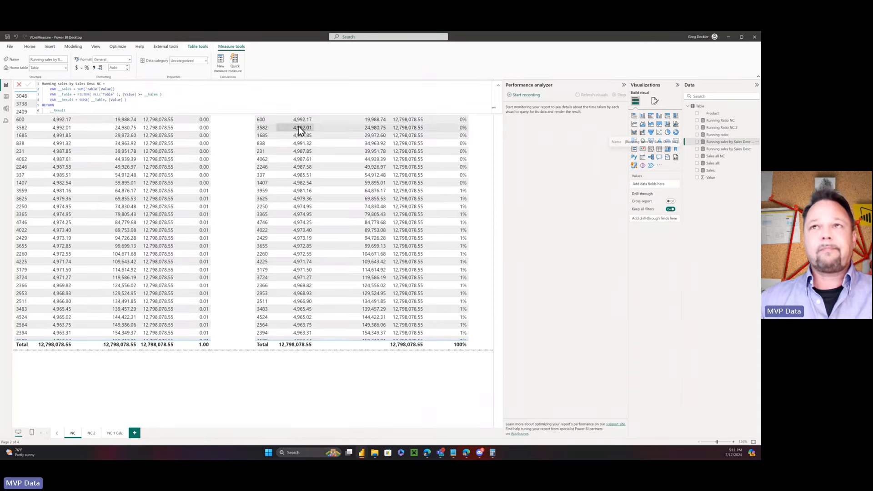
click(525, 98)
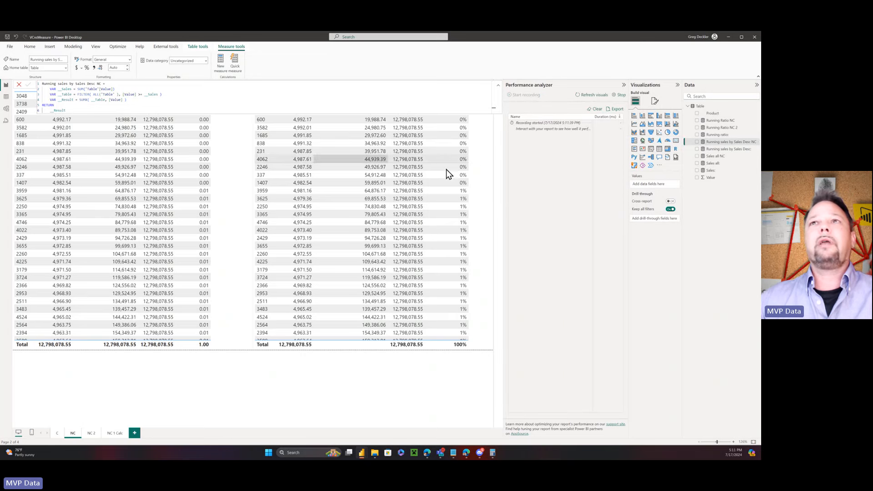
click(590, 95)
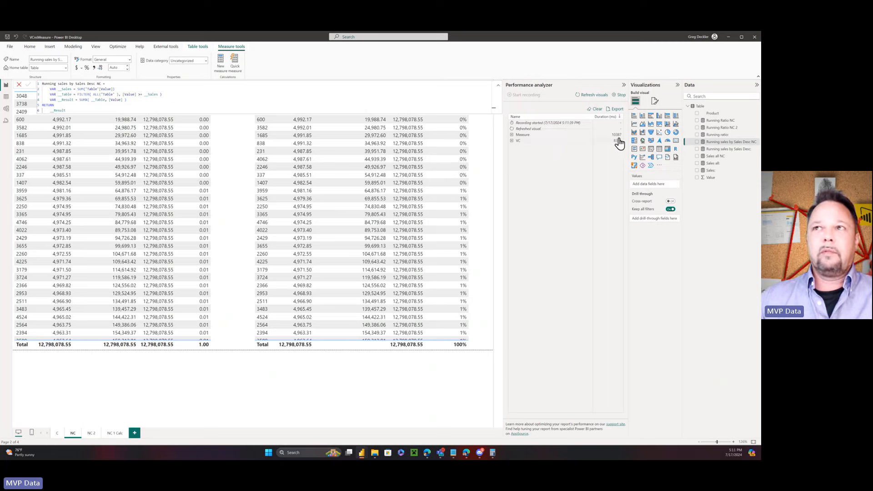
click(591, 95)
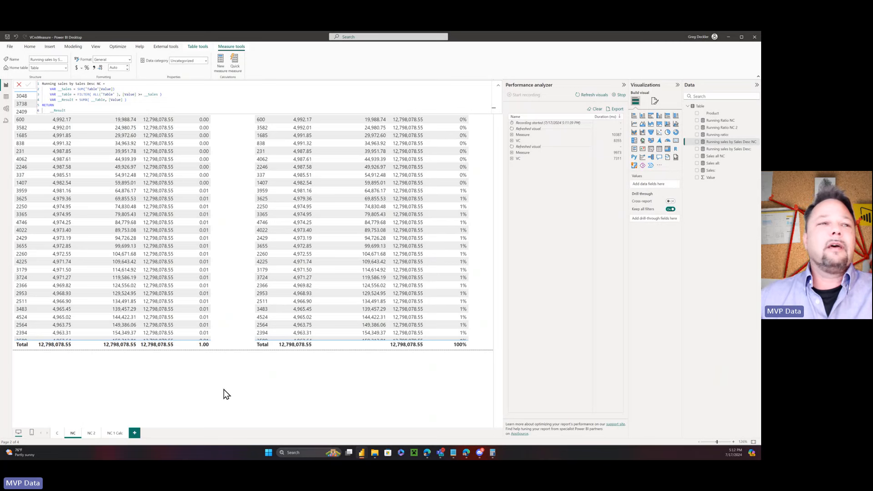
Step: Go to the NC 2 report page, clear the Performance analyzer results and stop the recording
click(90, 433)
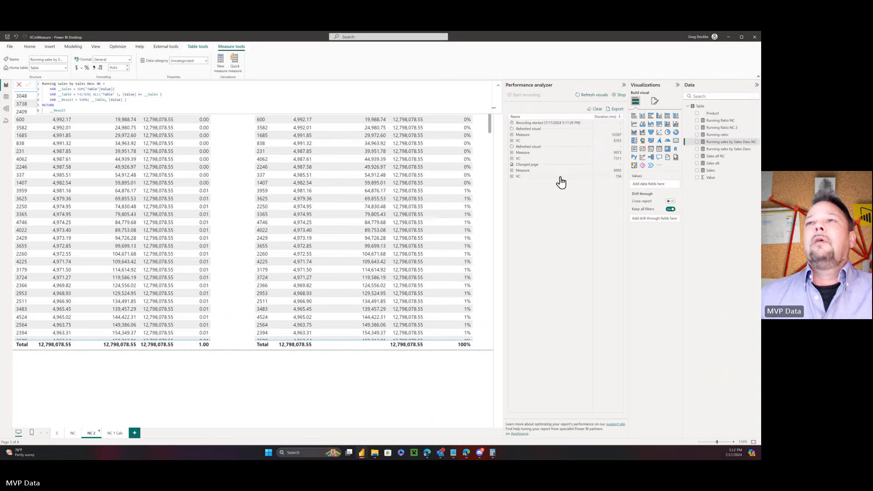
click(595, 110)
click(618, 95)
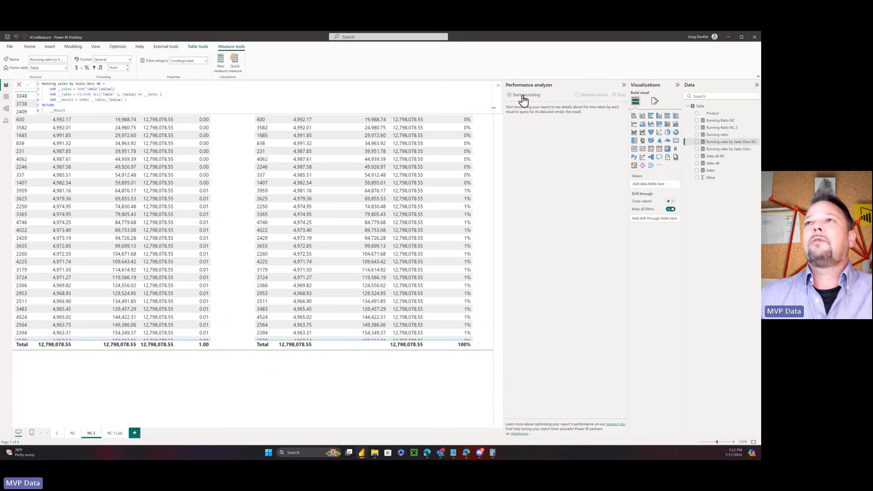
Step: Display the formula of Running Ratio NC 2 and record the NC 2 page's load times in Performance analyzer, refreshing the visuals twice
click(706, 129)
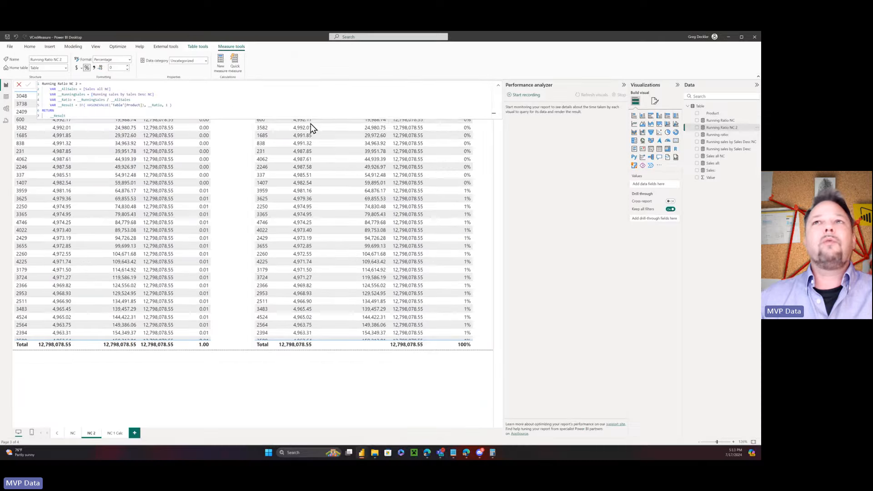
click(526, 94)
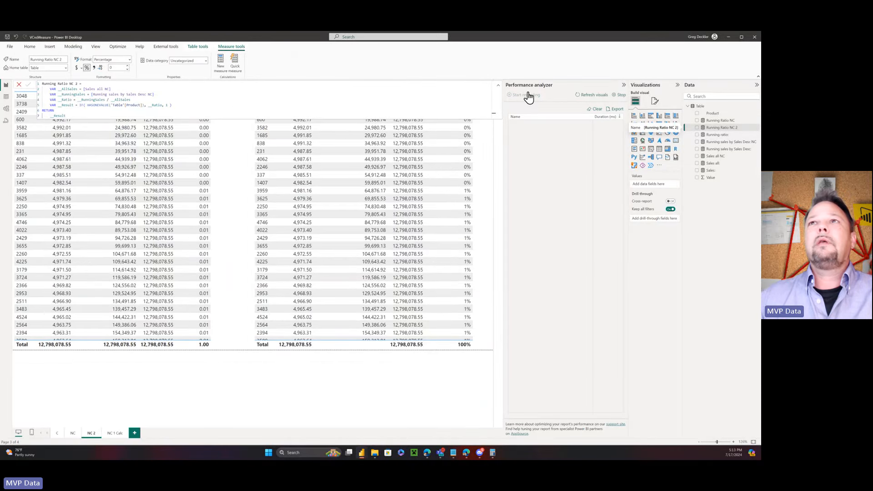
click(591, 95)
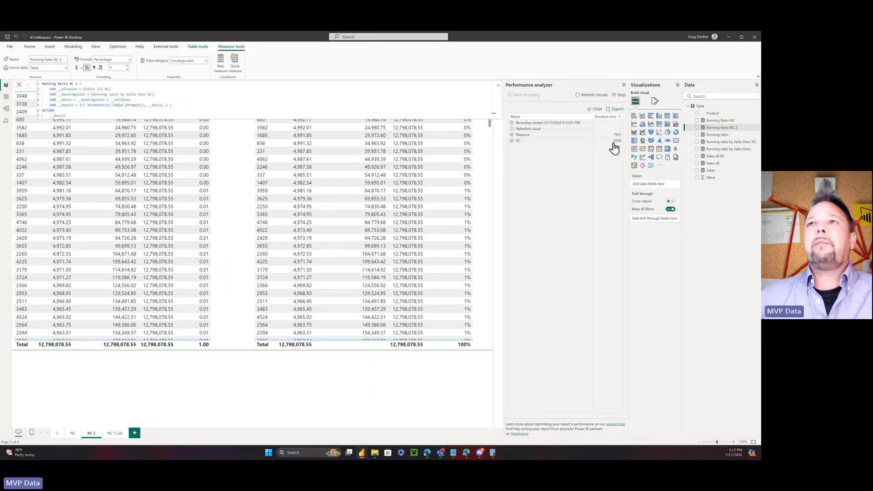
click(593, 95)
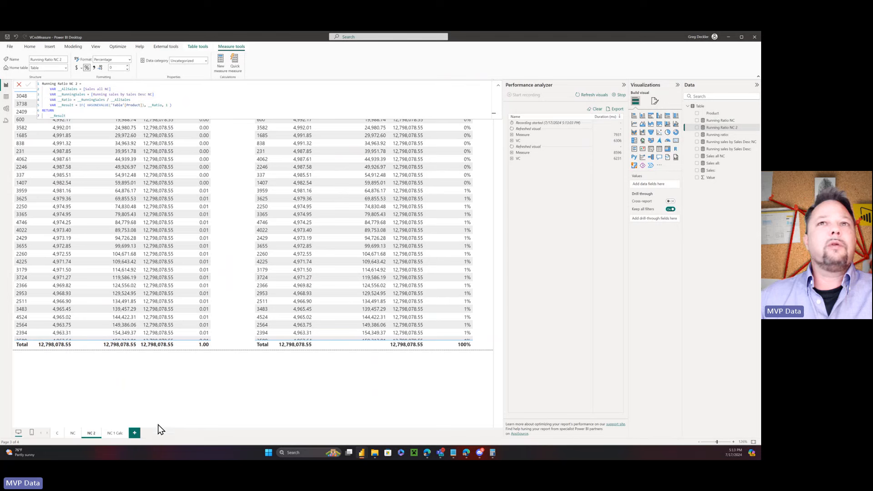
Step: Stop and clear the Performance analyzer recording, and show the NC 1 Calc report page without the formula bar
click(619, 95)
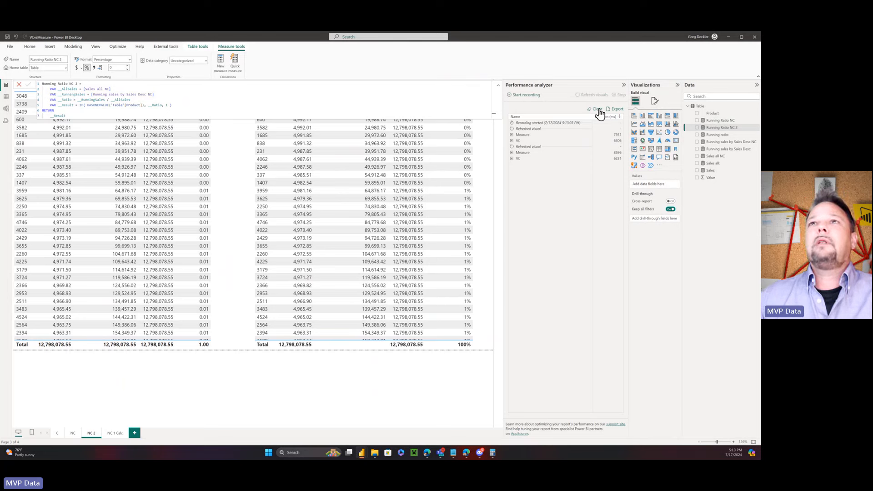
click(596, 109)
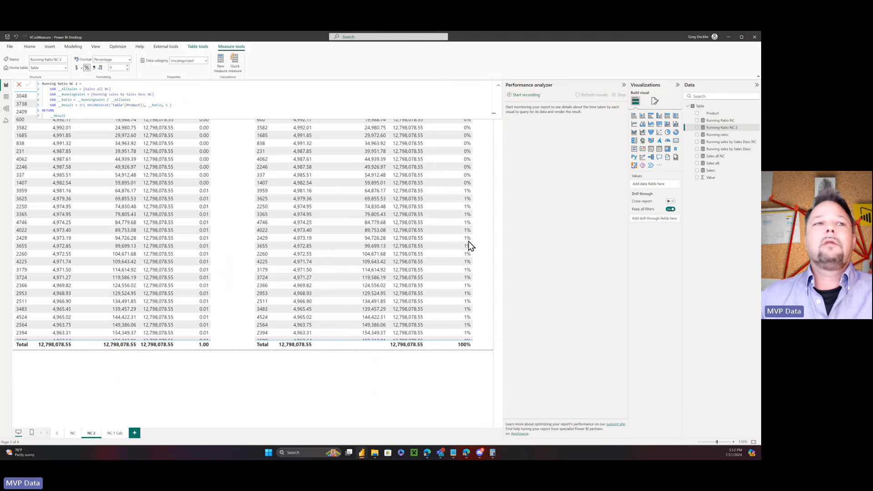
click(115, 434)
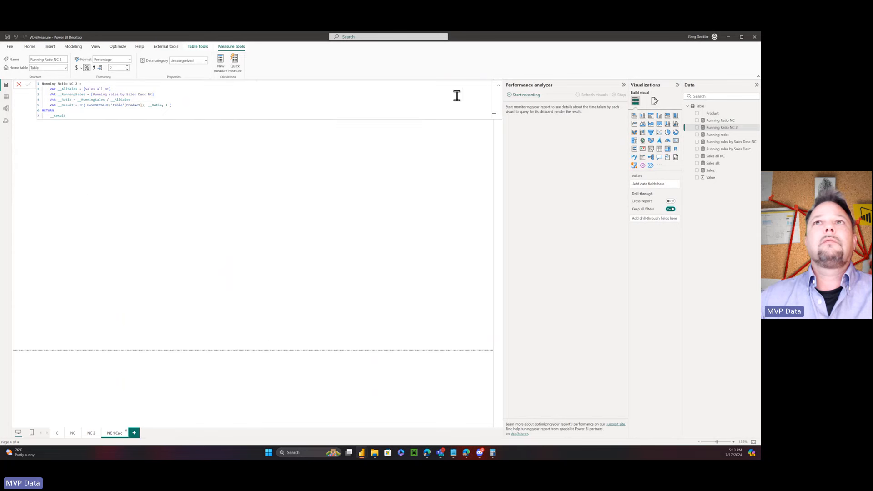
click(497, 85)
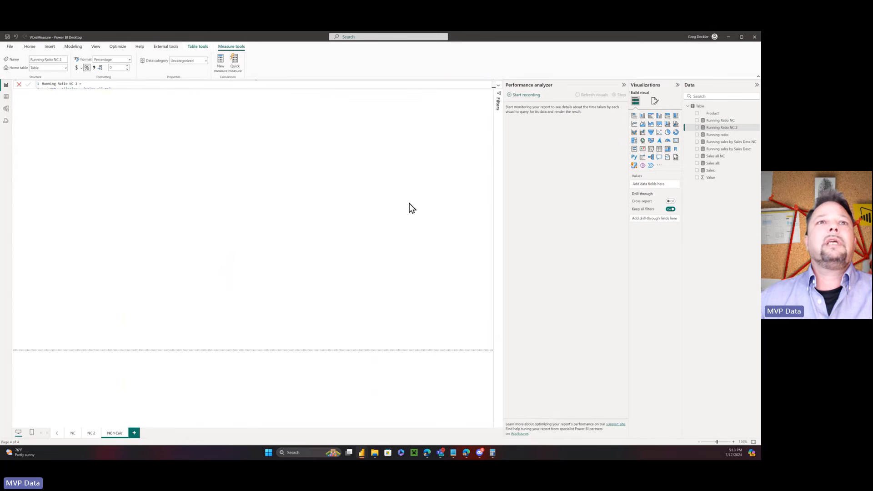
click(310, 374)
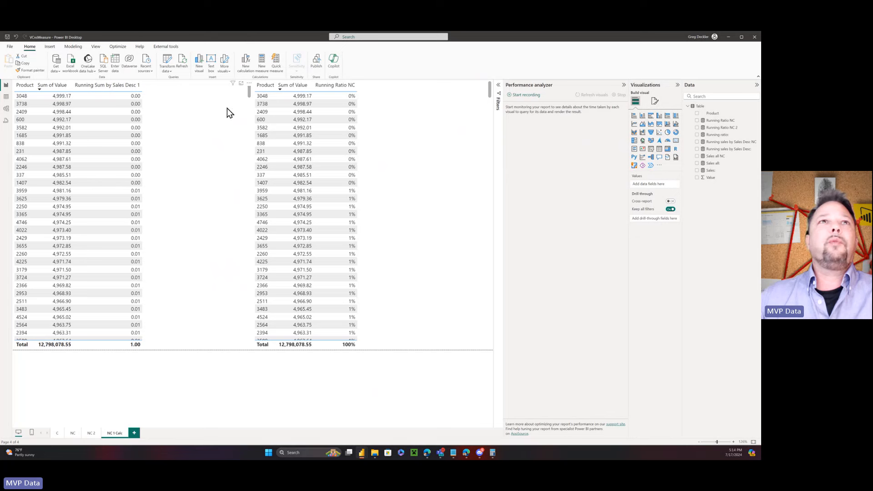
Step: Review the formulas of the visual calculation Running Sum by Sales Desc 1 and the measure Running Ratio NC
click(248, 93)
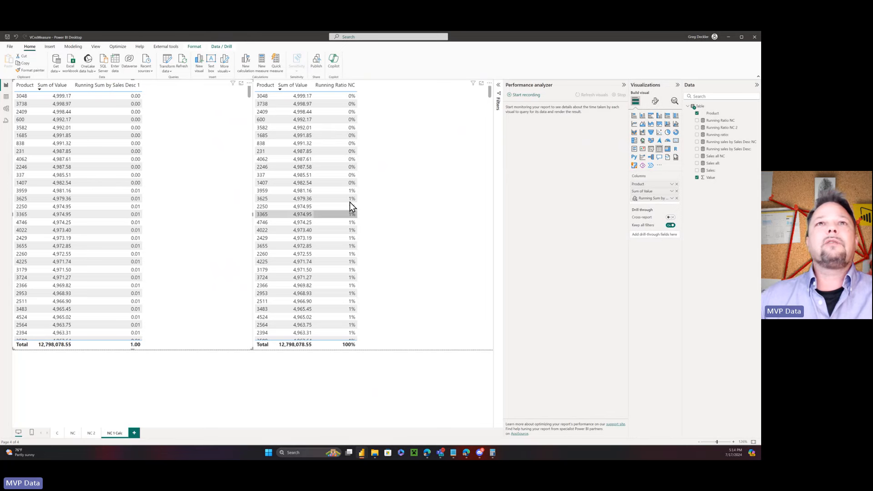
click(671, 198)
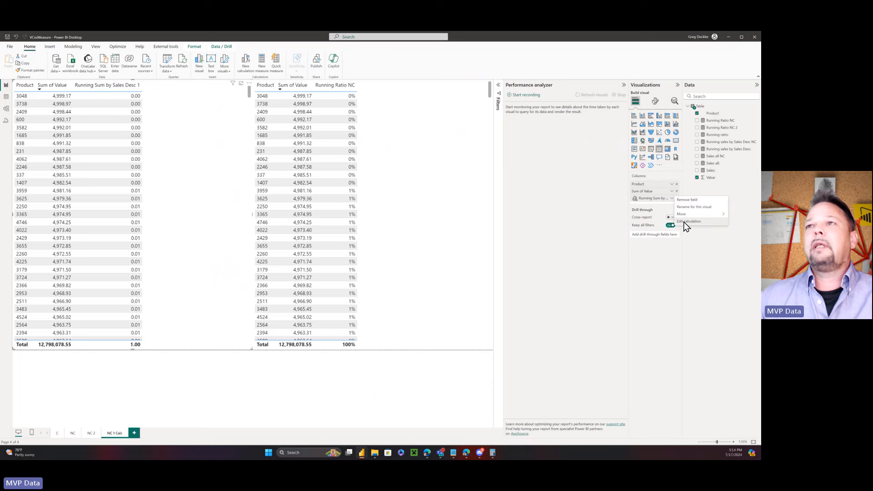
click(684, 222)
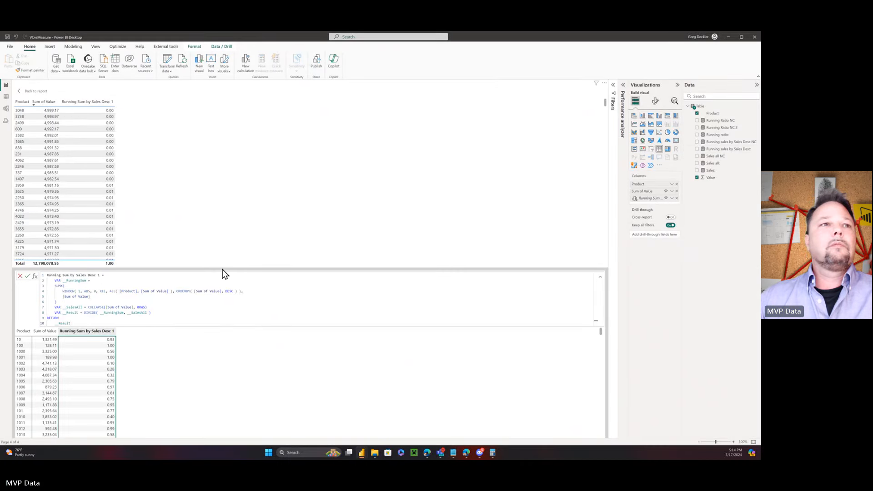
click(39, 92)
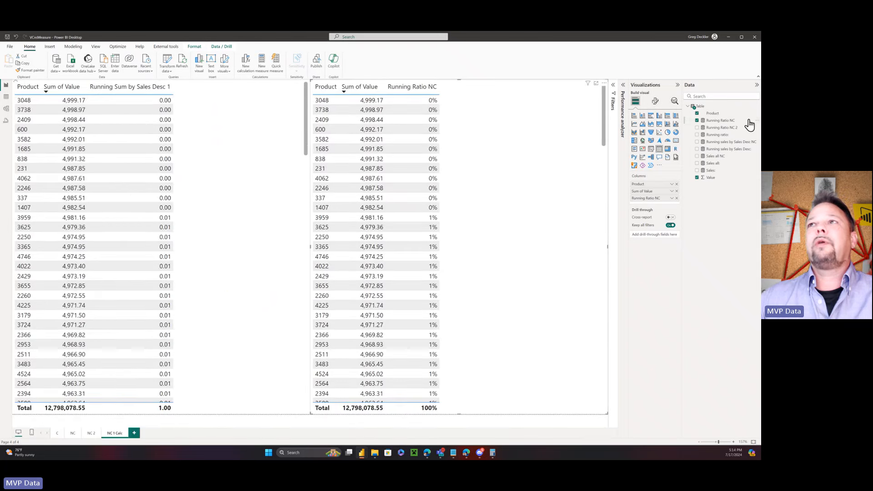
click(717, 122)
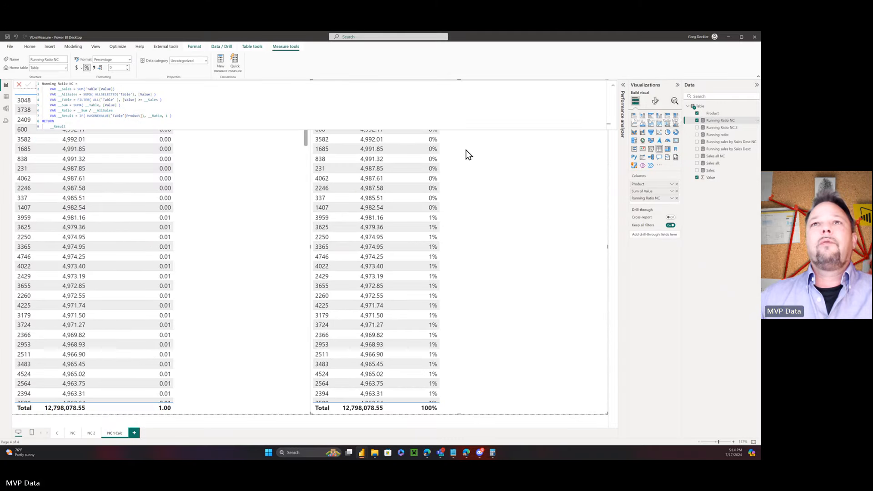
Step: Measure the load times of the NC 1 Calc page's visuals with a new Performance analyzer recording, refreshing the visuals twice
click(623, 90)
click(523, 95)
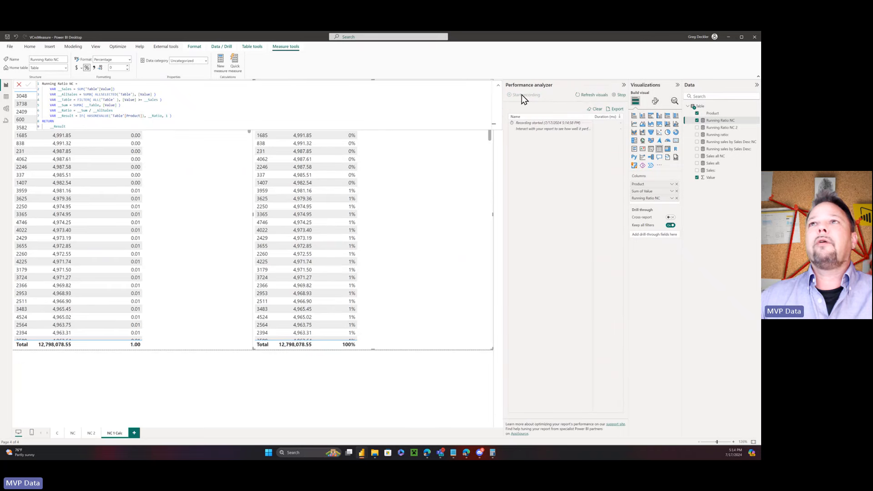
click(591, 96)
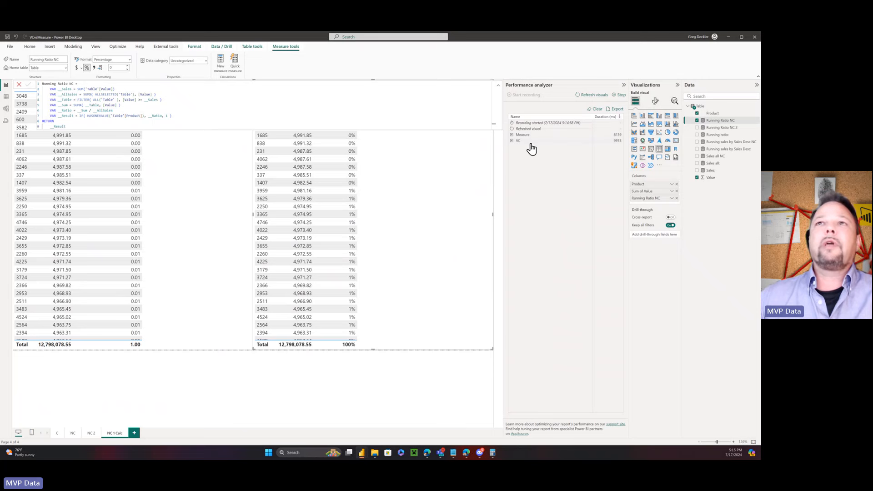
click(591, 95)
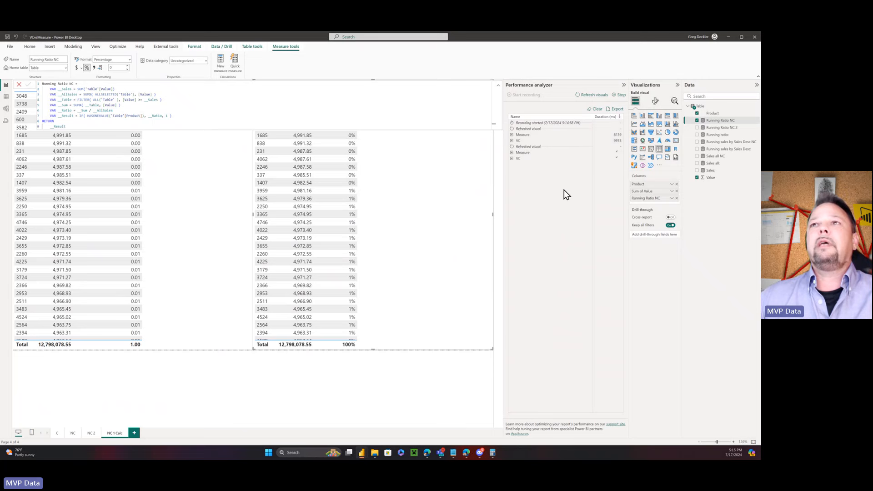